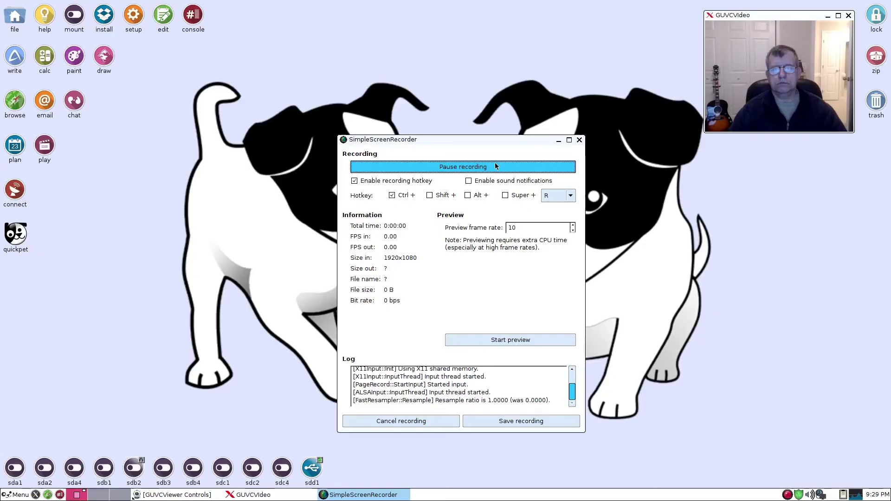
# Install the Steam package from Quickpet's games, decline moving its folder to /mnt/home, and close Quickpet.
pyautogui.click(560, 141)
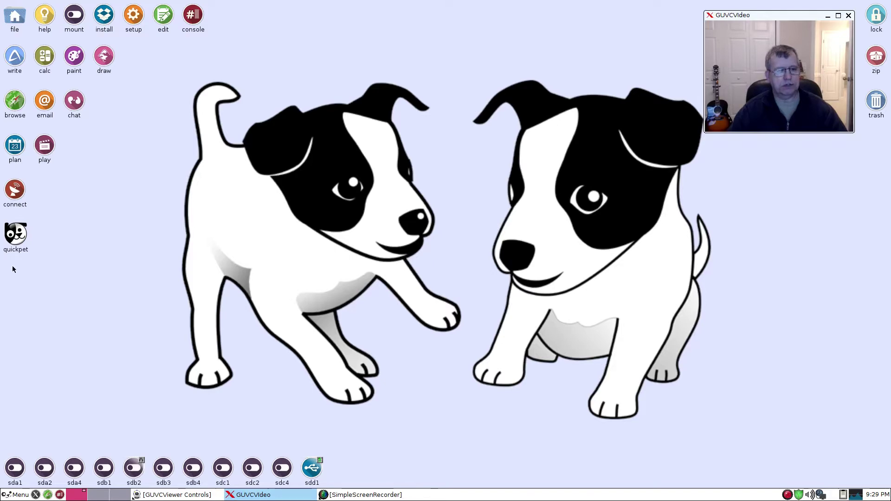
pyautogui.click(18, 239)
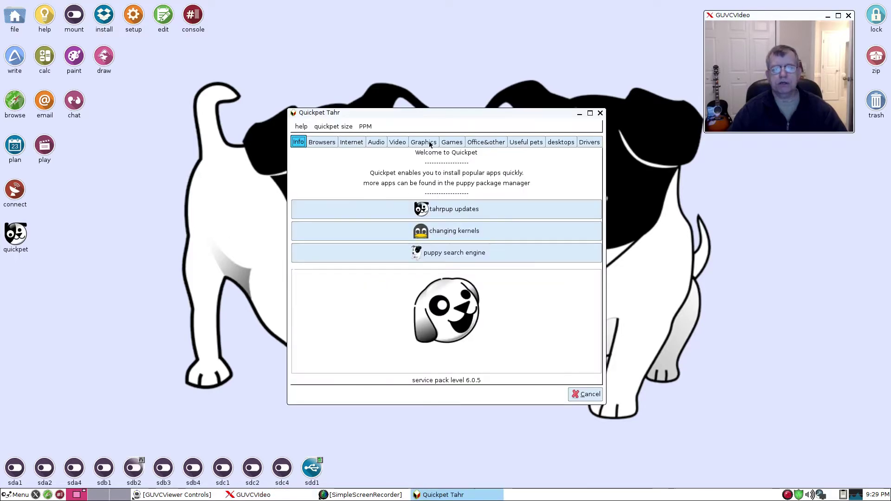
pyautogui.click(464, 143)
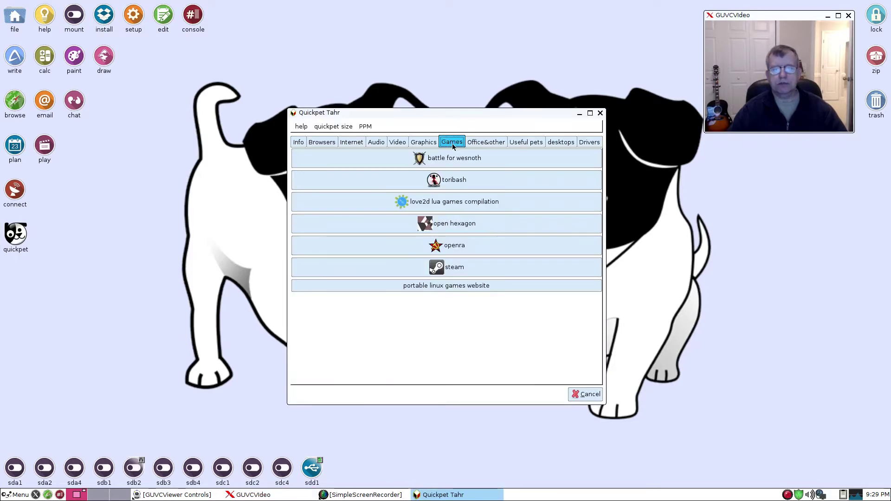
pyautogui.click(456, 267)
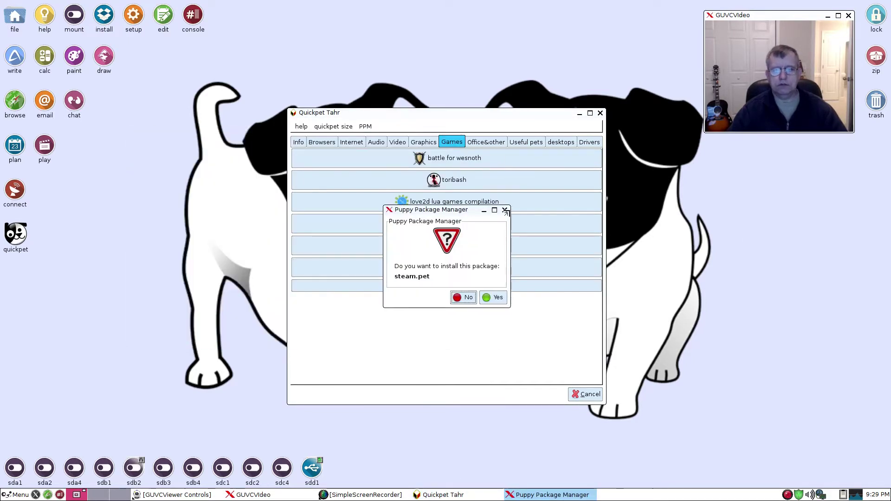
pyautogui.click(491, 299)
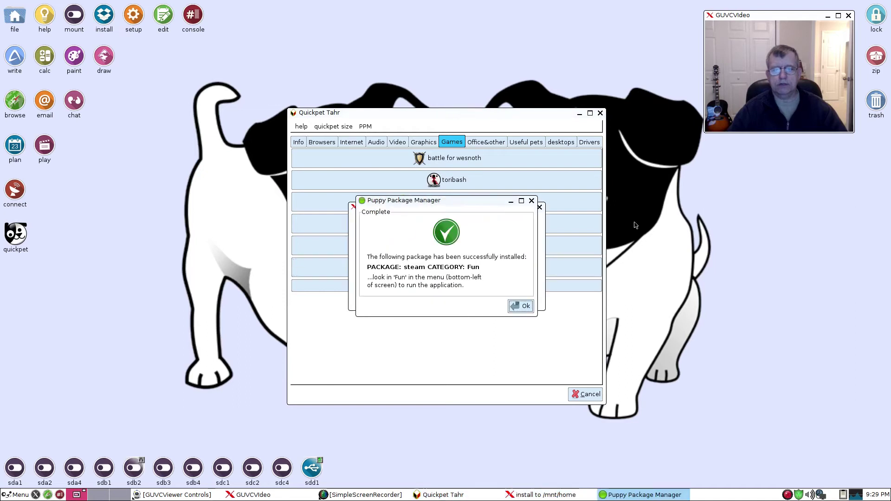
pyautogui.click(520, 306)
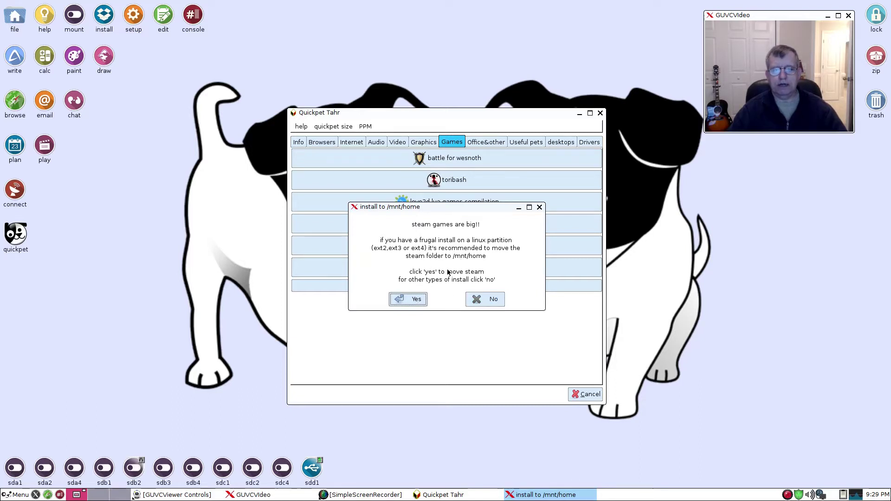
pyautogui.click(483, 301)
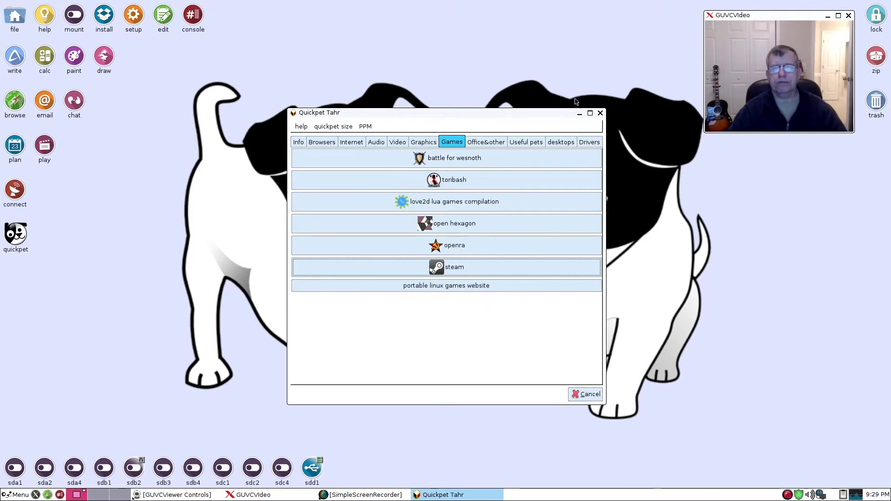
pyautogui.moveTo(551, 115); pyautogui.dragTo(529, 98)
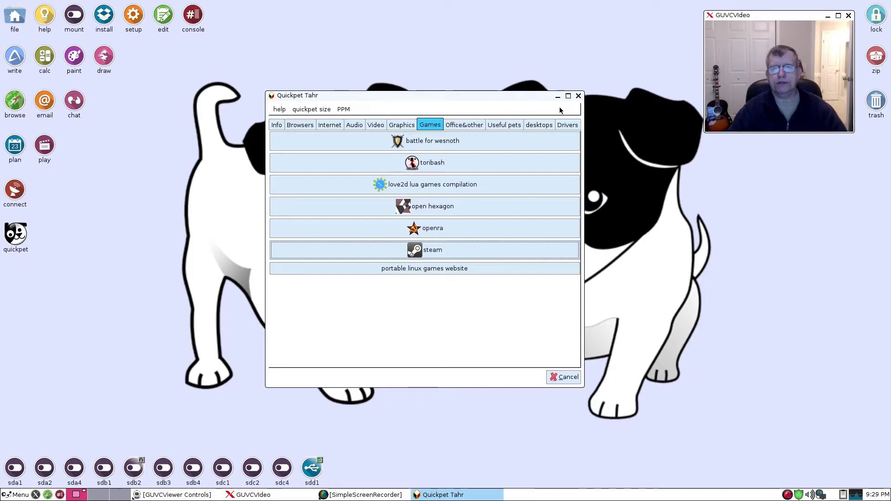
pyautogui.click(579, 96)
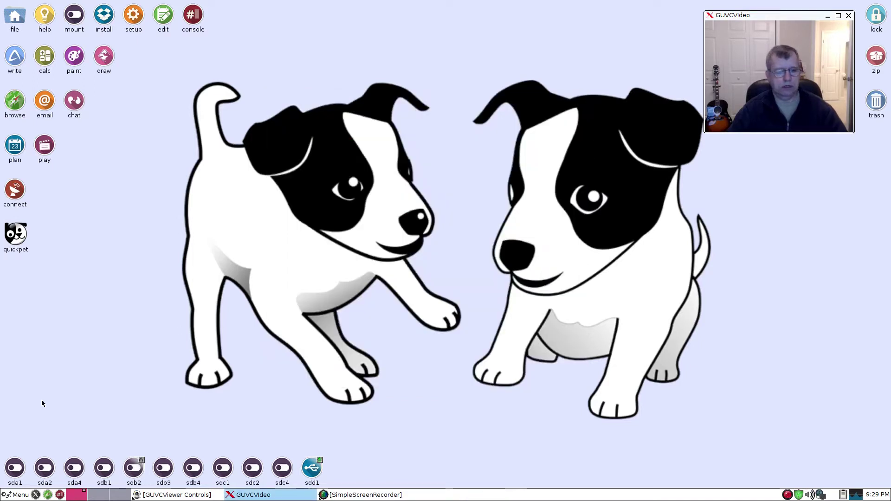
# Launch Steam from the installed Fun applications, agree to its first-run terms, and close the license agreement text.
pyautogui.click(10, 495)
pyautogui.moveTo(14, 461)
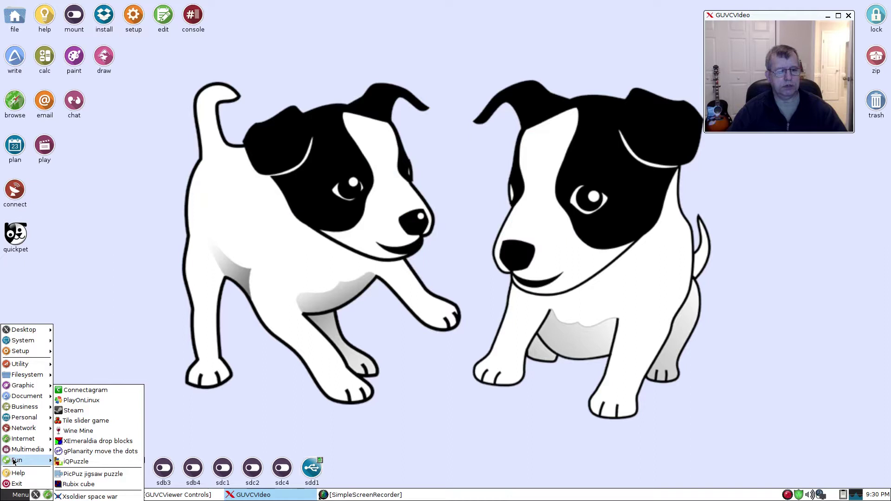
pyautogui.click(70, 411)
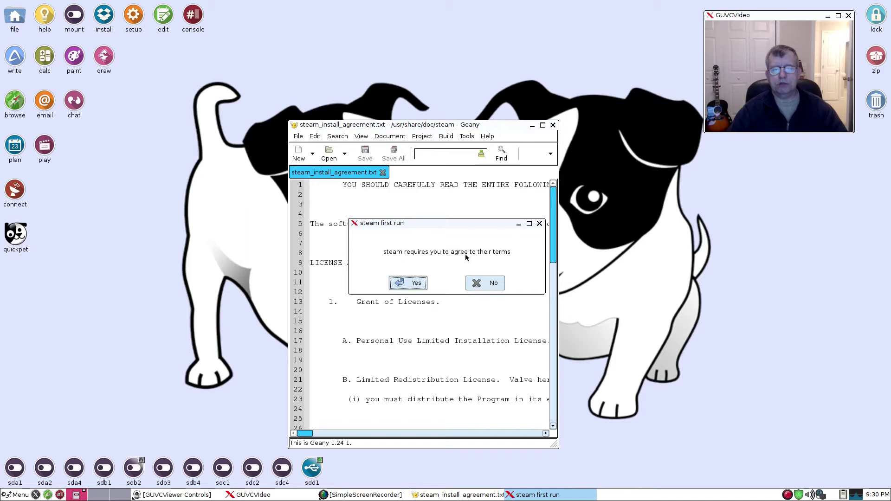
pyautogui.click(409, 287)
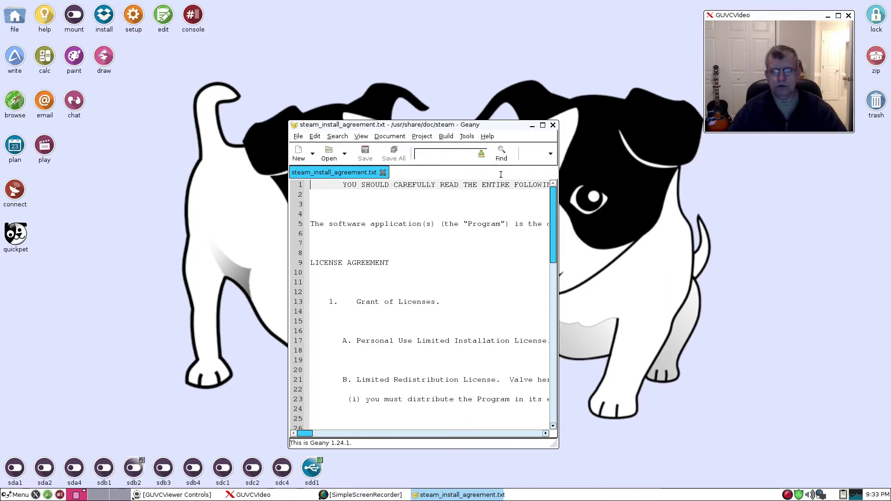
pyautogui.click(553, 125)
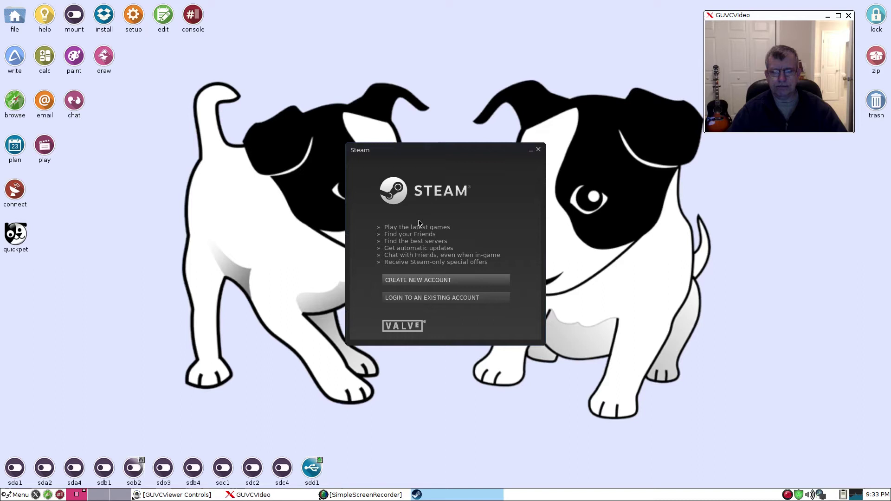
# Open the Steam login form for an existing account and pause the screen recording.
pyautogui.click(419, 298)
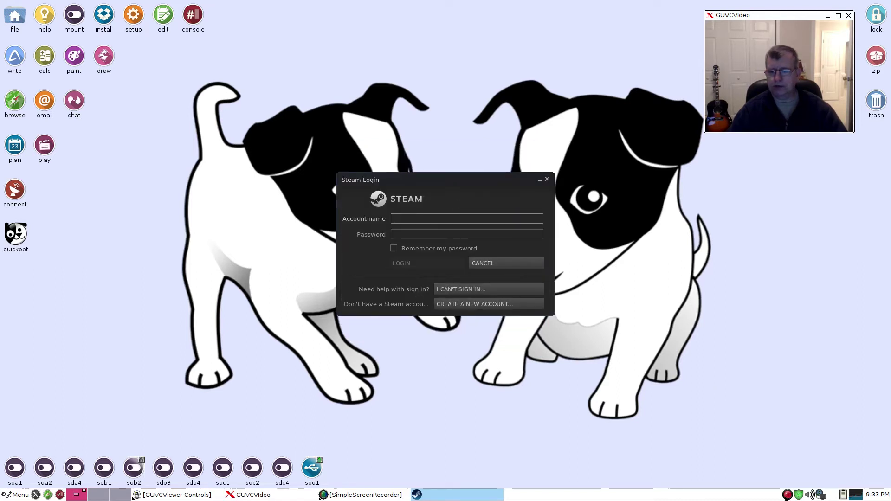
pyautogui.rightClick(788, 495)
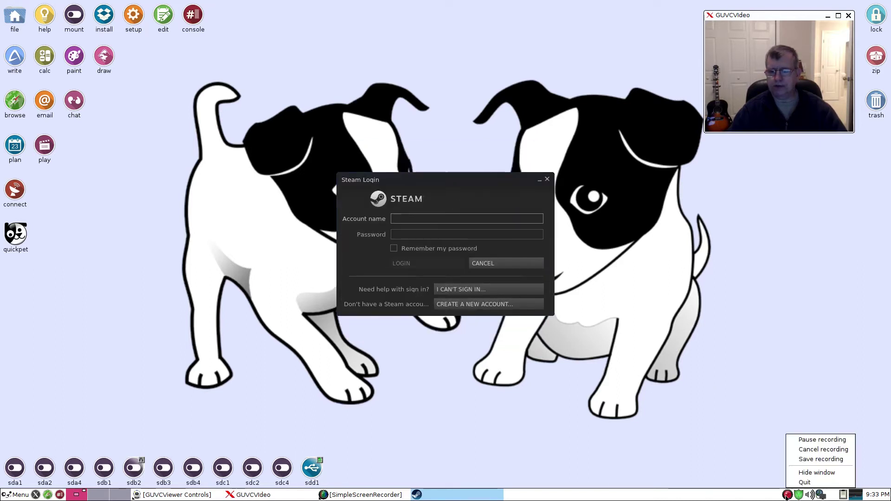
pyautogui.click(796, 440)
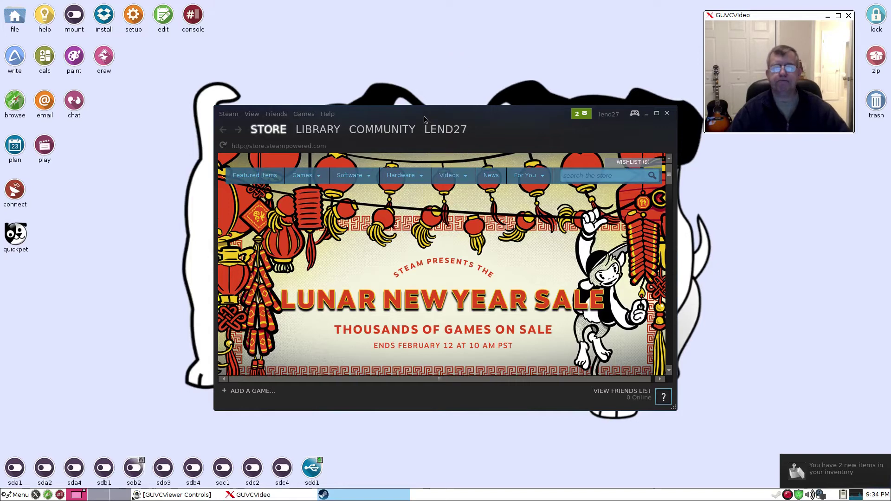
# Show the videos owned in the Steam library.
pyautogui.moveTo(320, 132)
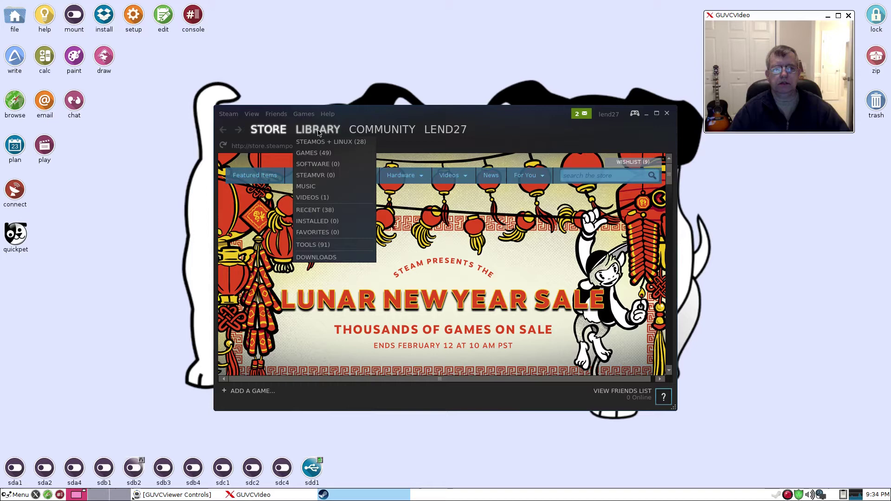
pyautogui.click(319, 132)
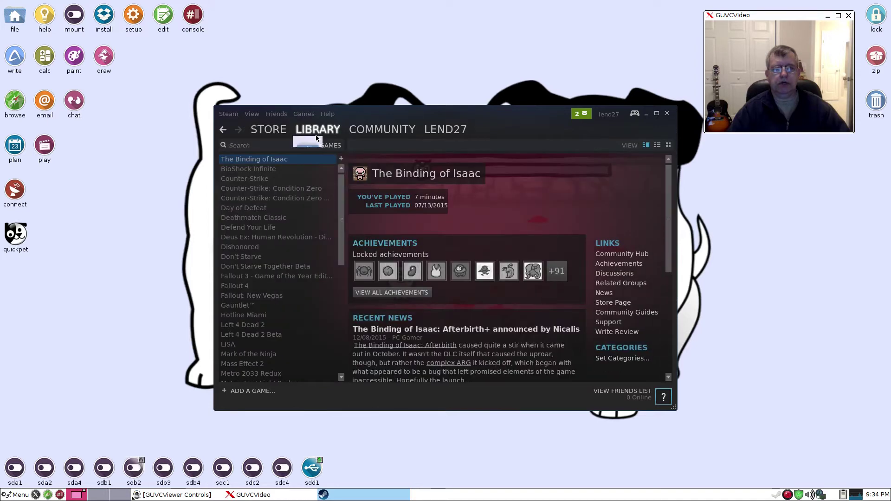
pyautogui.moveTo(319, 134)
pyautogui.click(317, 200)
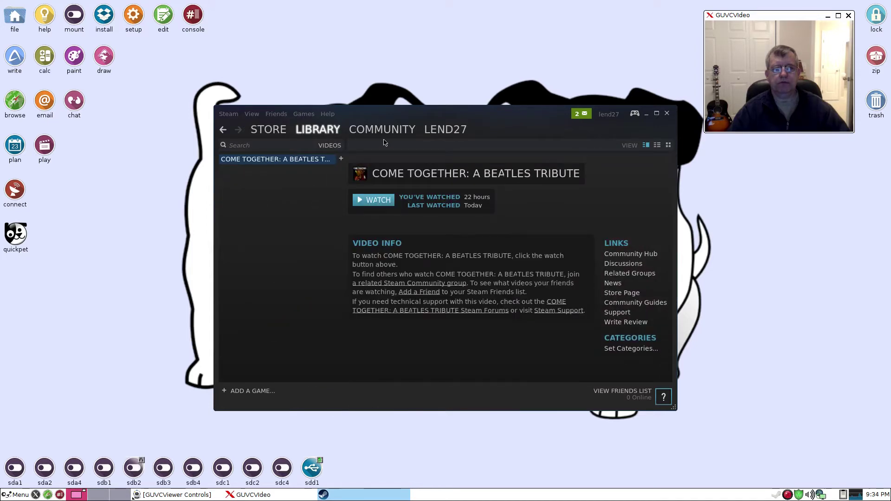
# Try to play COME TOGETHER: A BEATLES TRIBUTE and close the video player.
pyautogui.moveTo(382, 131)
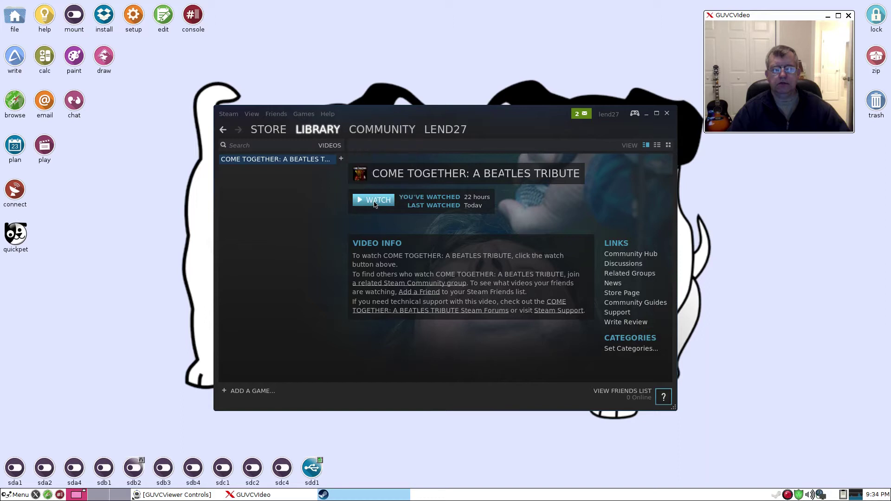
pyautogui.click(372, 196)
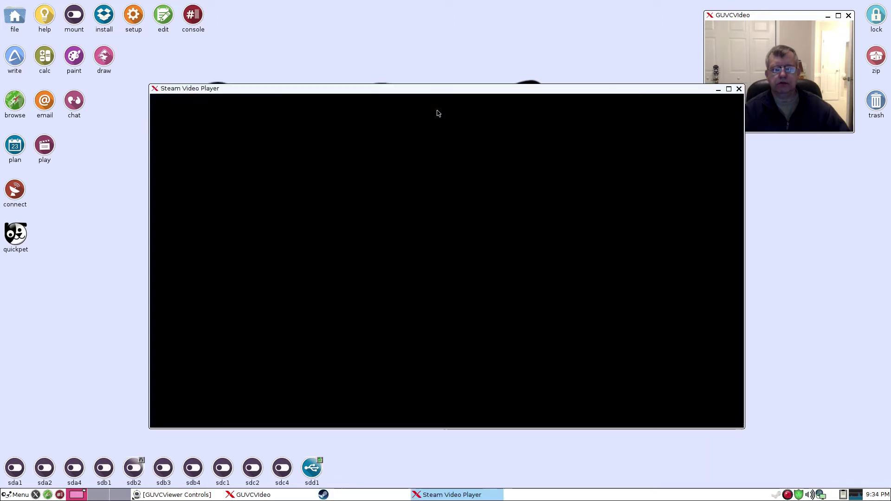
pyautogui.moveTo(445, 92); pyautogui.dragTo(347, 92)
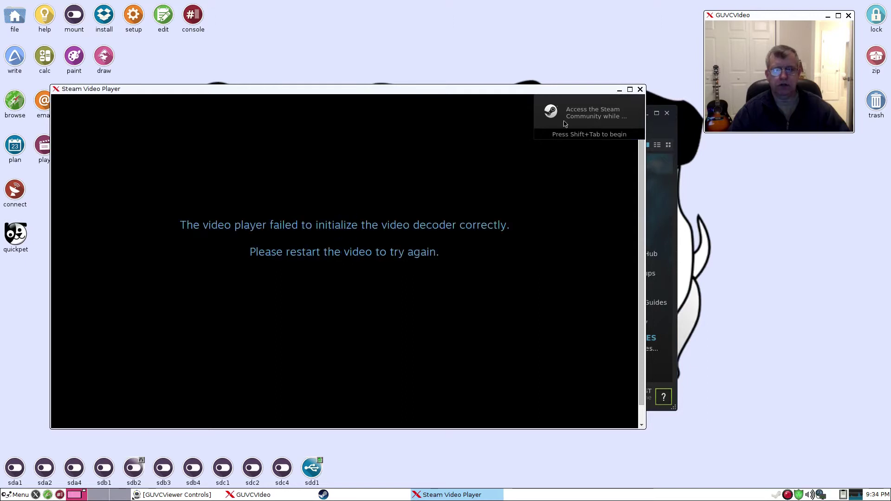
pyautogui.click(640, 89)
# Start the Beatles tribute video again, move its player window aside, and raise the playback volume.
pyautogui.click(369, 200)
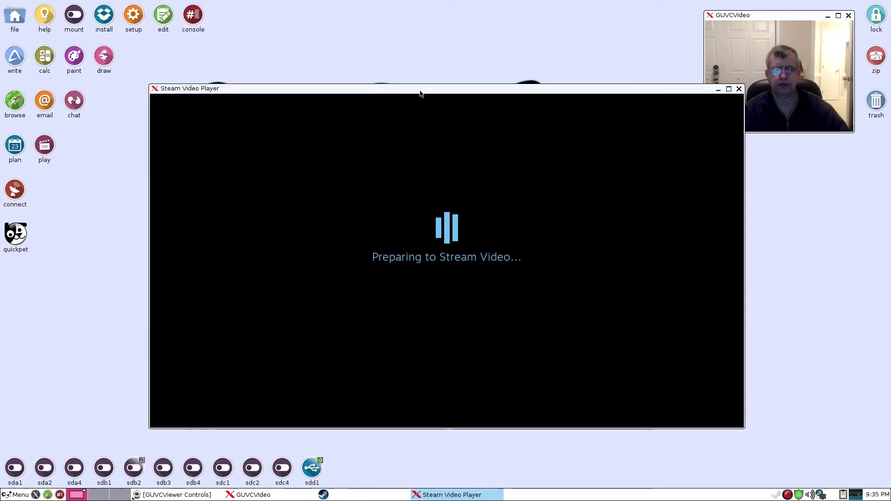
pyautogui.moveTo(420, 91); pyautogui.dragTo(291, 75)
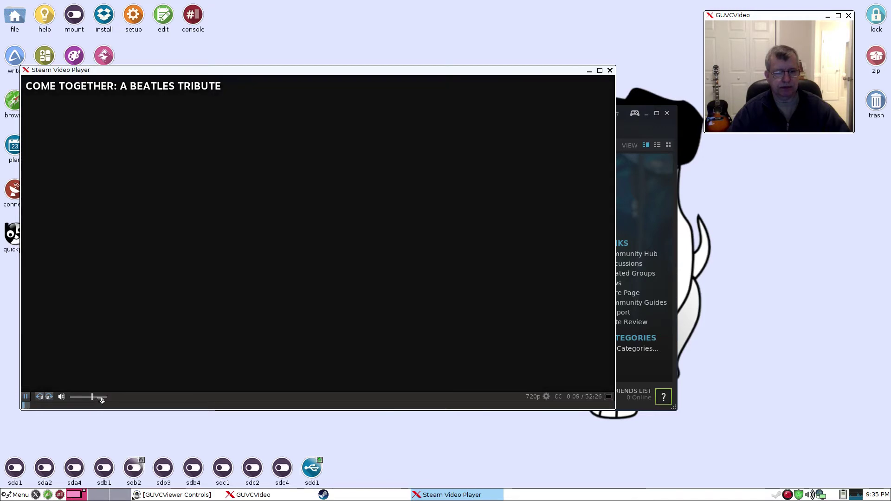
pyautogui.moveTo(93, 398); pyautogui.dragTo(100, 398)
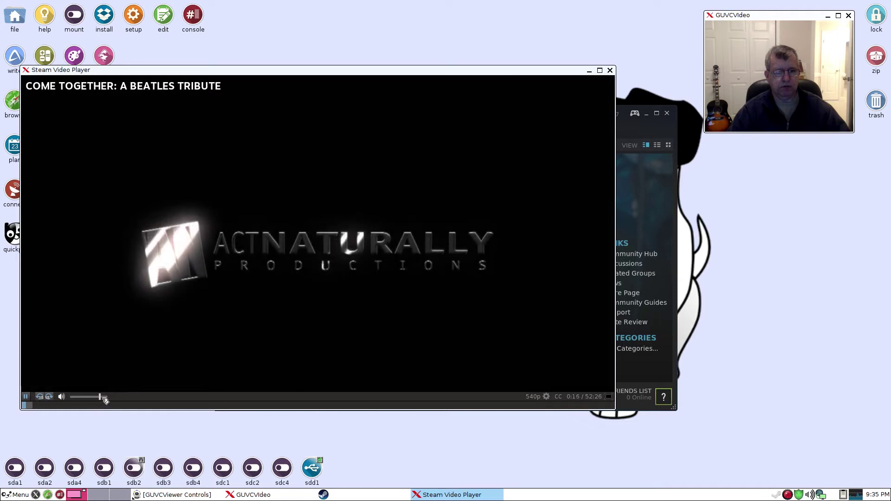
pyautogui.moveTo(100, 398); pyautogui.dragTo(103, 397)
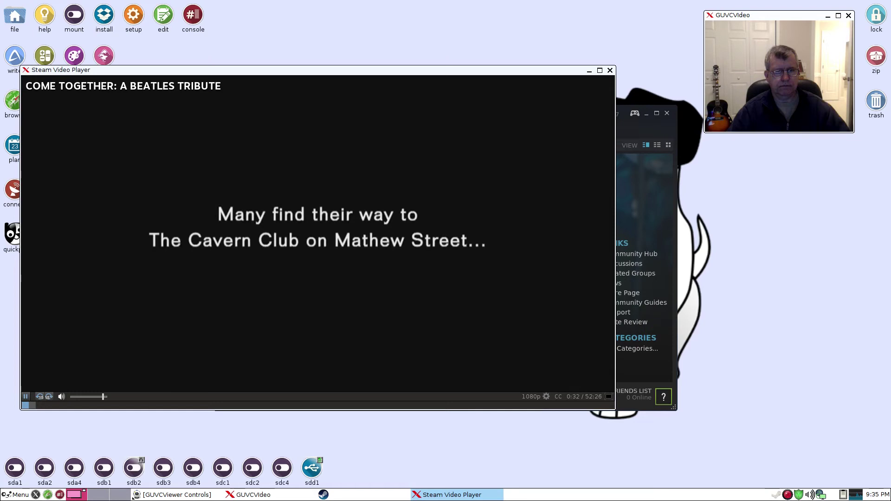
# Pause the Beatles tribute video and close its player window.
pyautogui.click(27, 396)
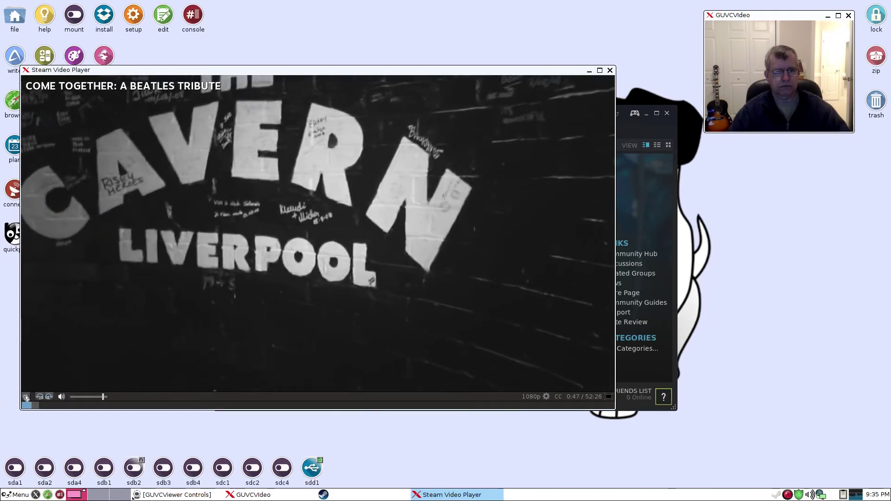
pyautogui.click(25, 397)
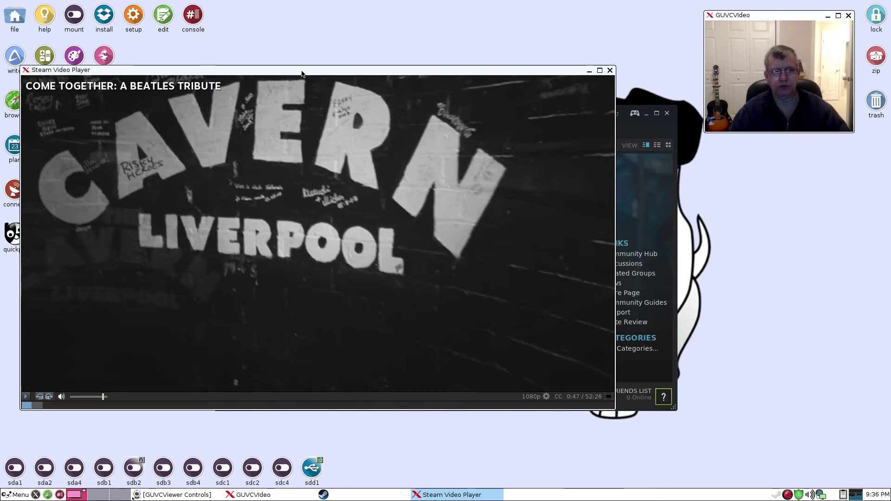
pyautogui.moveTo(301, 73); pyautogui.dragTo(317, 96)
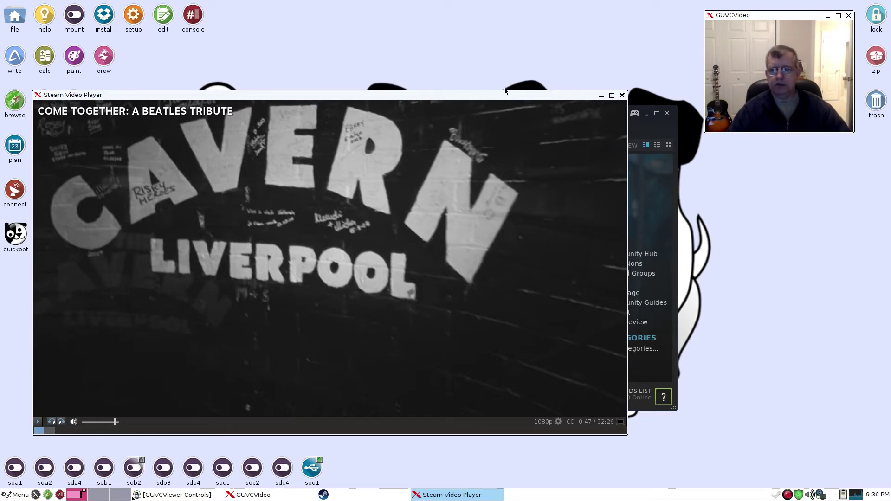
pyautogui.click(622, 95)
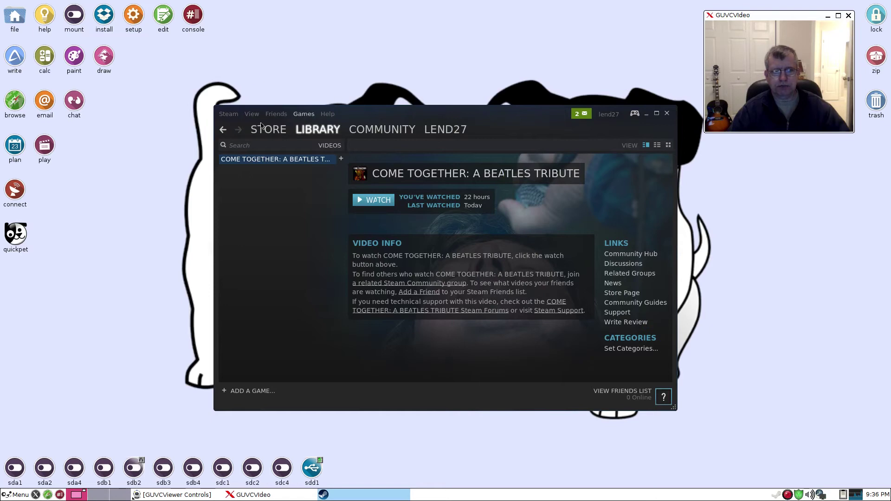
# Install SteamWorld Dig from the library's games list under /root/.local/share/Steam, with a desktop shortcut and no start menu shortcut.
pyautogui.moveTo(314, 133)
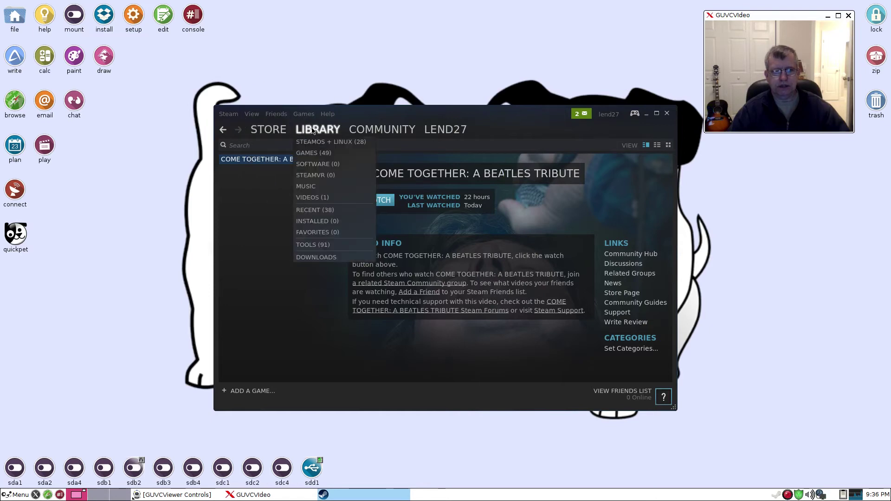
pyautogui.click(312, 155)
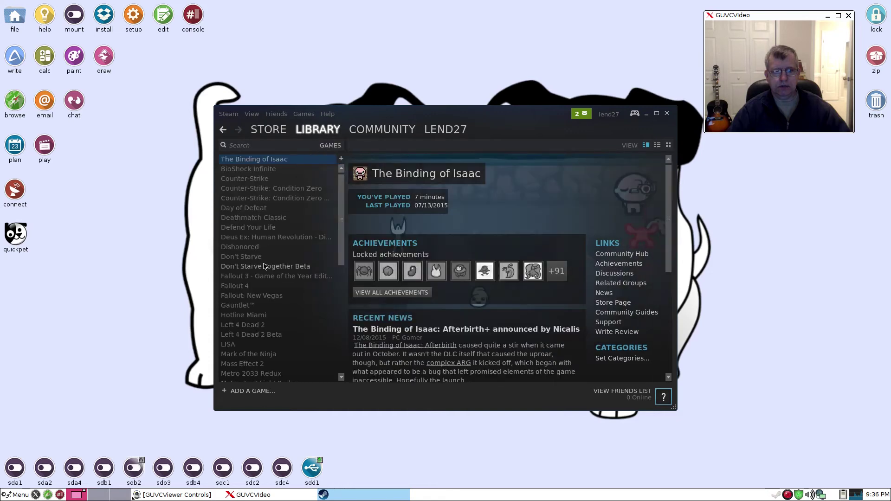
pyautogui.scroll(-8, 260, 265)
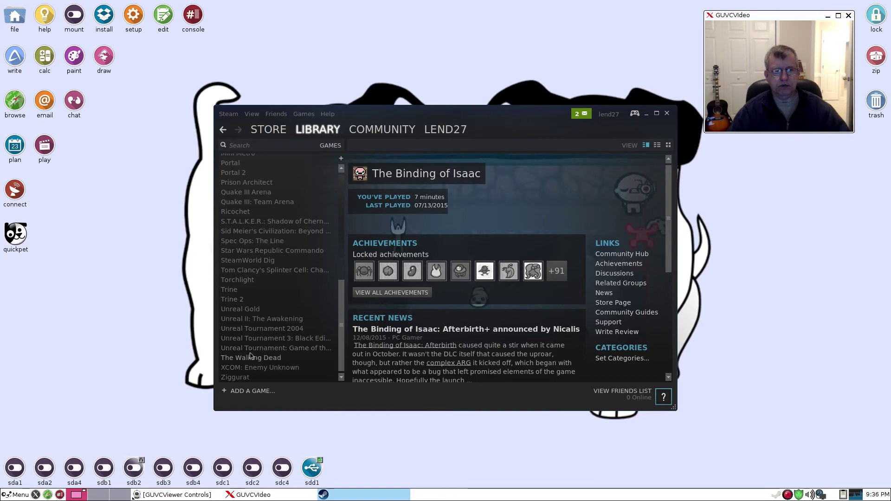
pyautogui.click(251, 260)
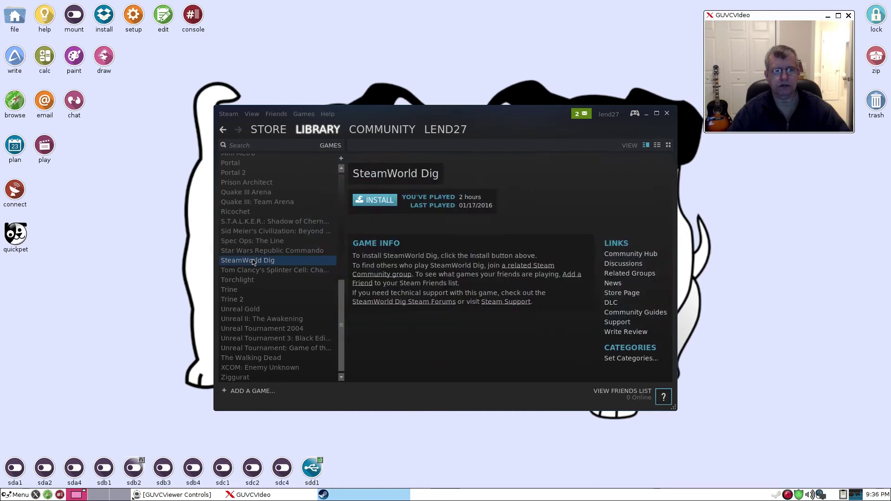
pyautogui.click(380, 201)
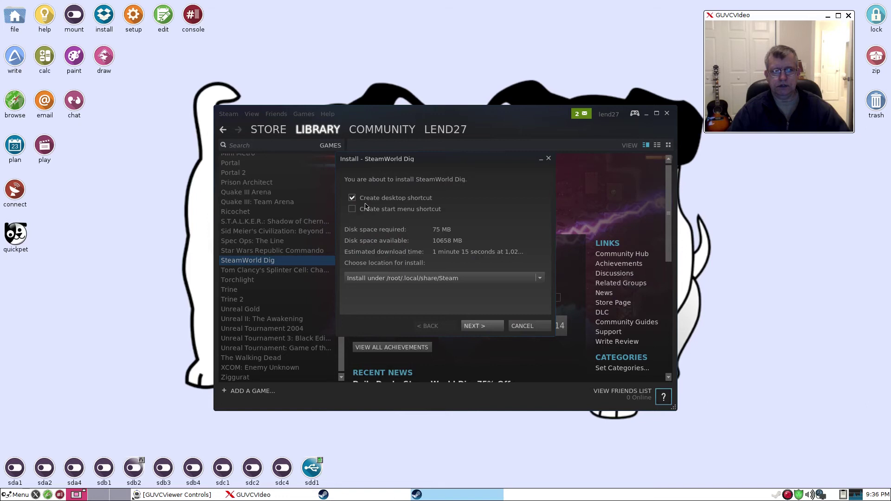
pyautogui.click(481, 327)
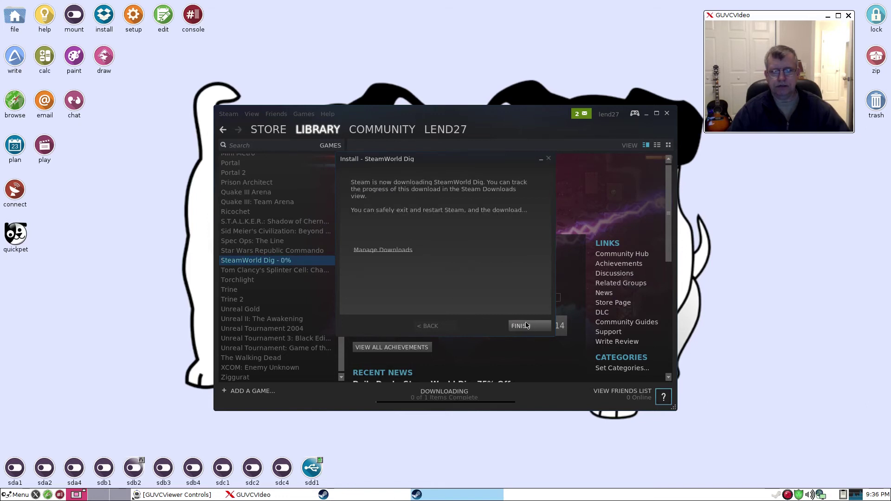
pyautogui.click(526, 326)
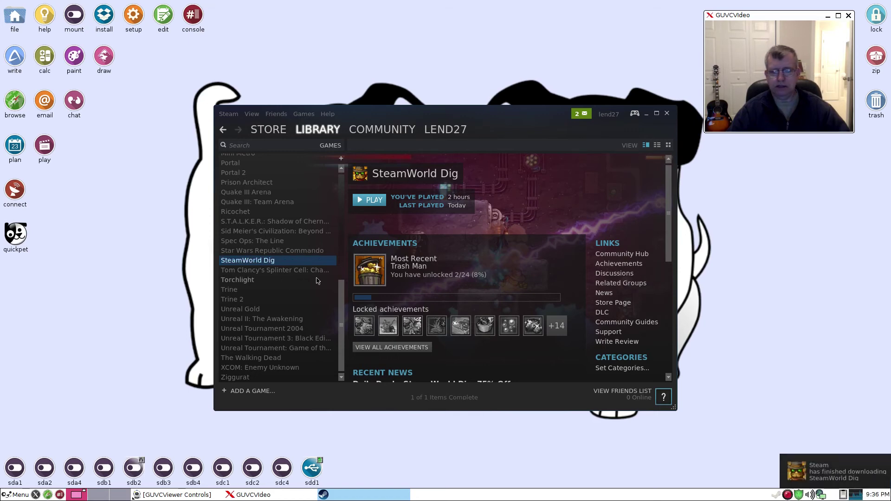
# Launch SteamWorld Dig to test it and exit from the game's title screen.
pyautogui.click(369, 200)
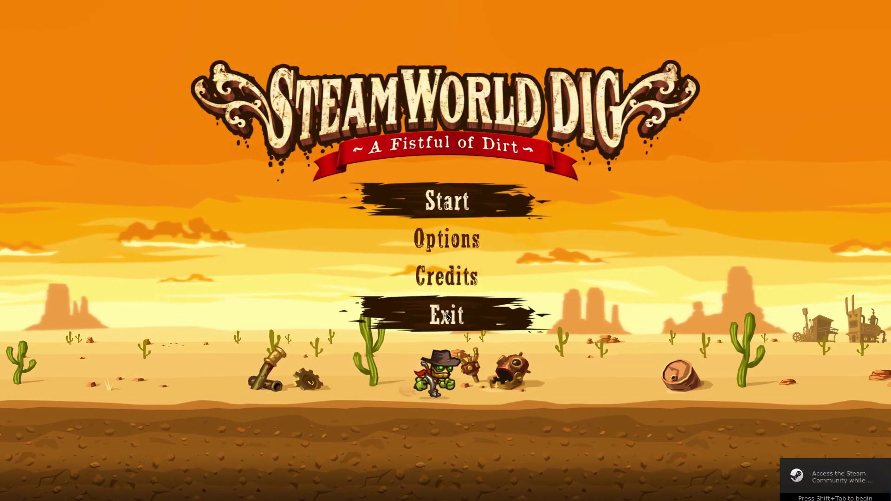
pyautogui.click(446, 313)
pyautogui.press('Return')
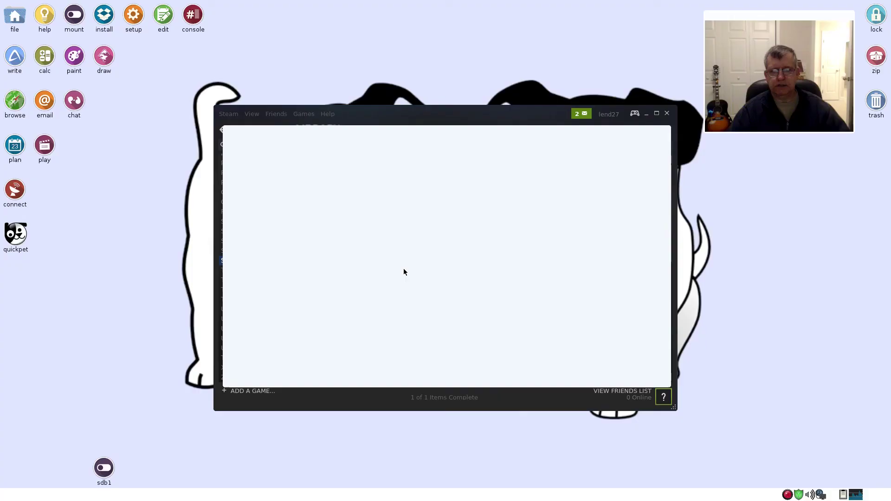
# Move the Steam window toward the upper-left area of the desktop and close it.
pyautogui.moveTo(495, 110); pyautogui.dragTo(364, 89)
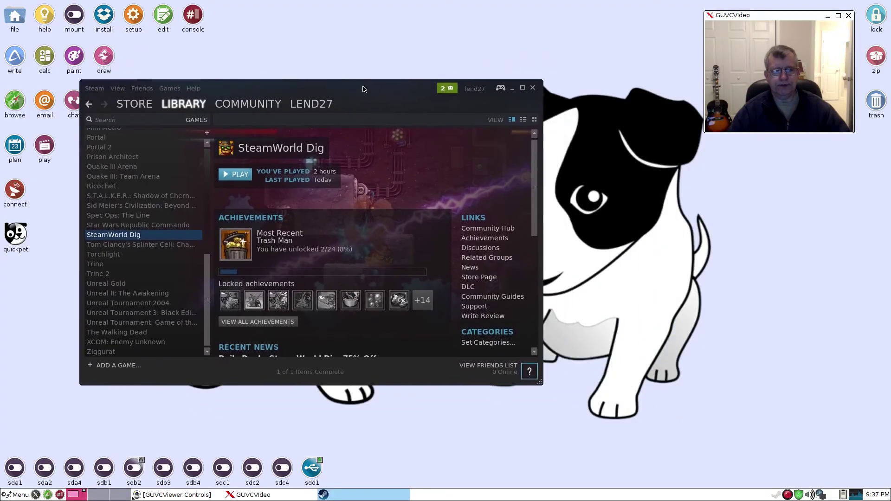
pyautogui.click(533, 89)
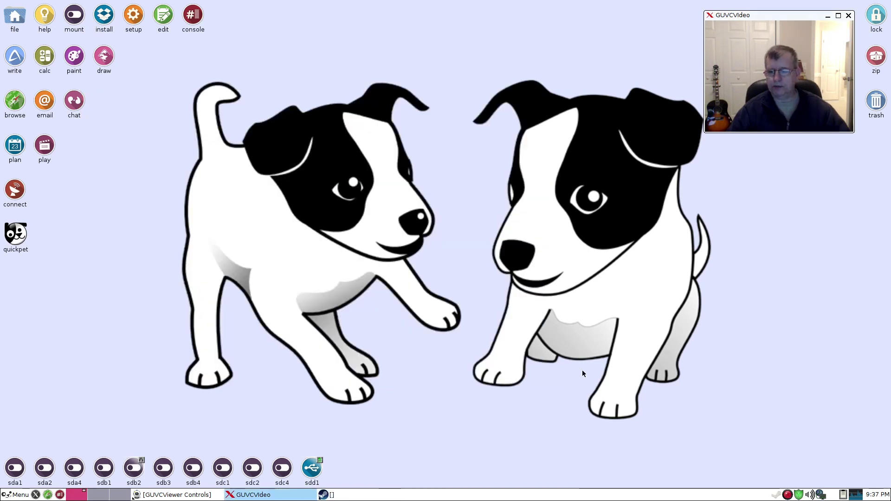
pyautogui.rightClick(788, 495)
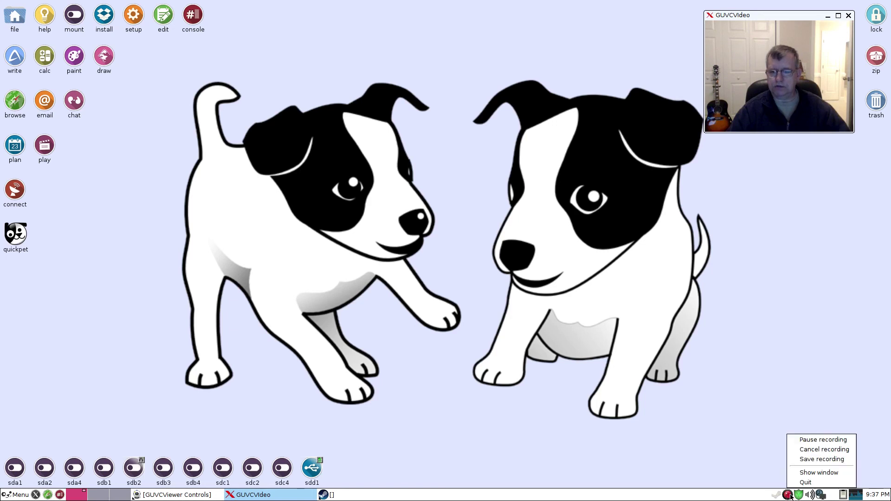